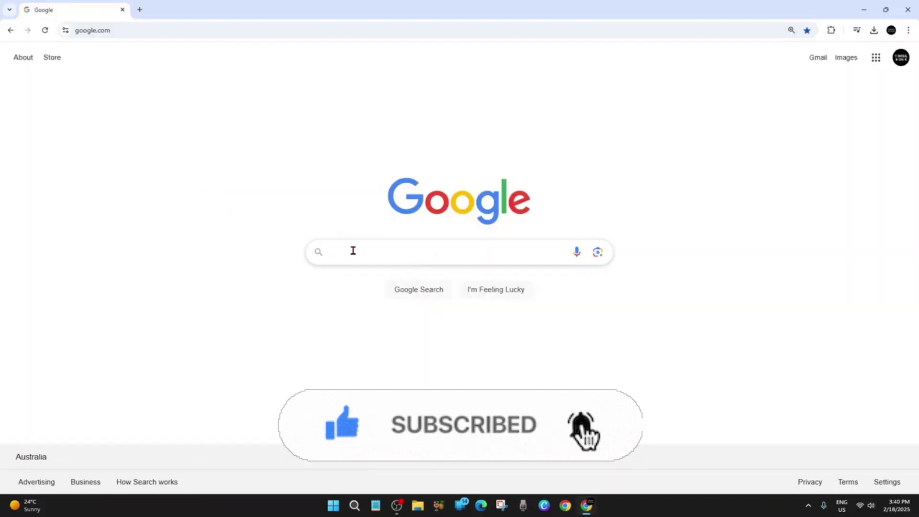
- Search Google for 'sign up oanda' and scroll through the results
click(353, 250)
text(sign up)
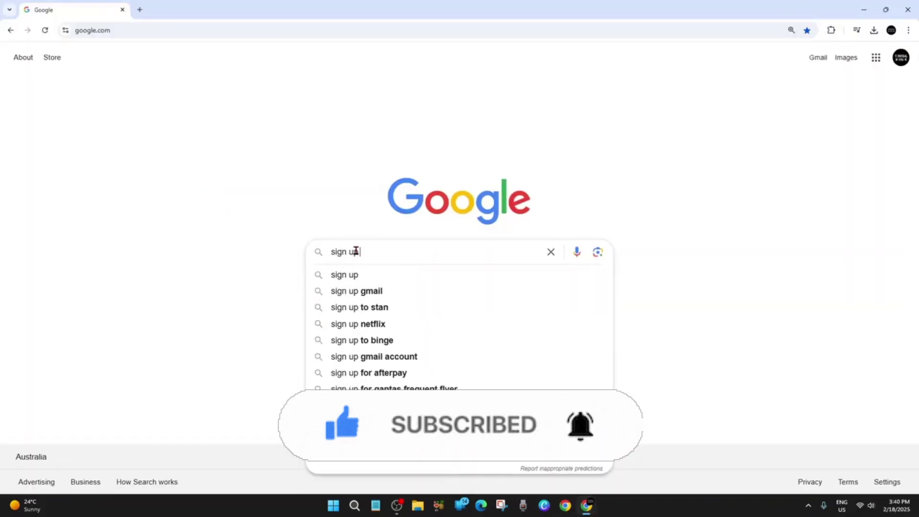
text( oanda)
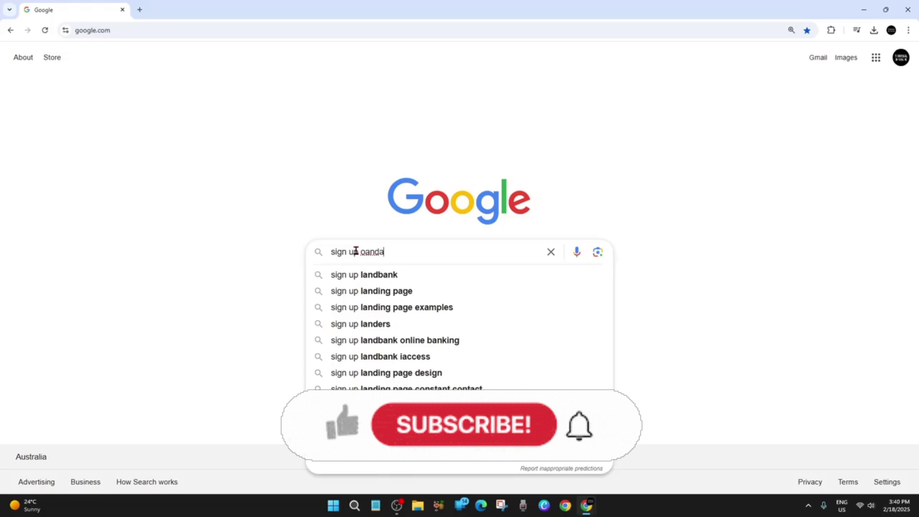
key(Return)
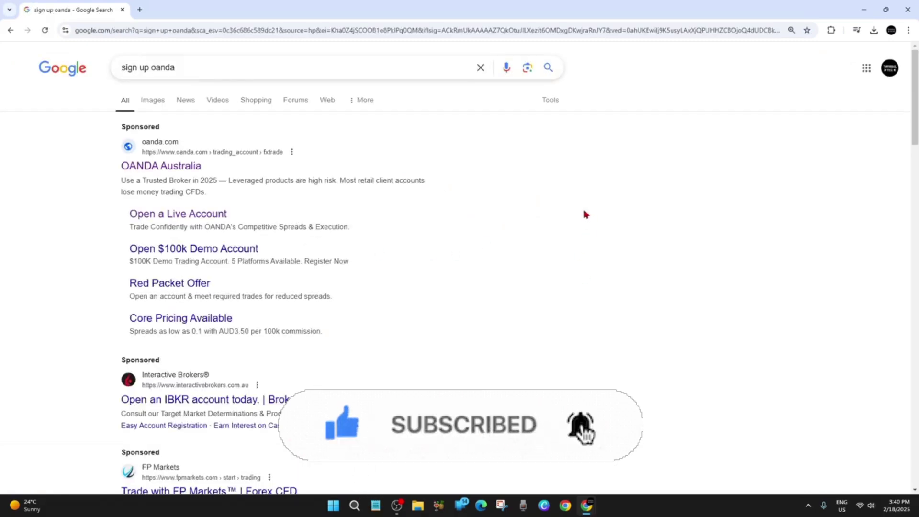
scroll(580, 215, down, 1)
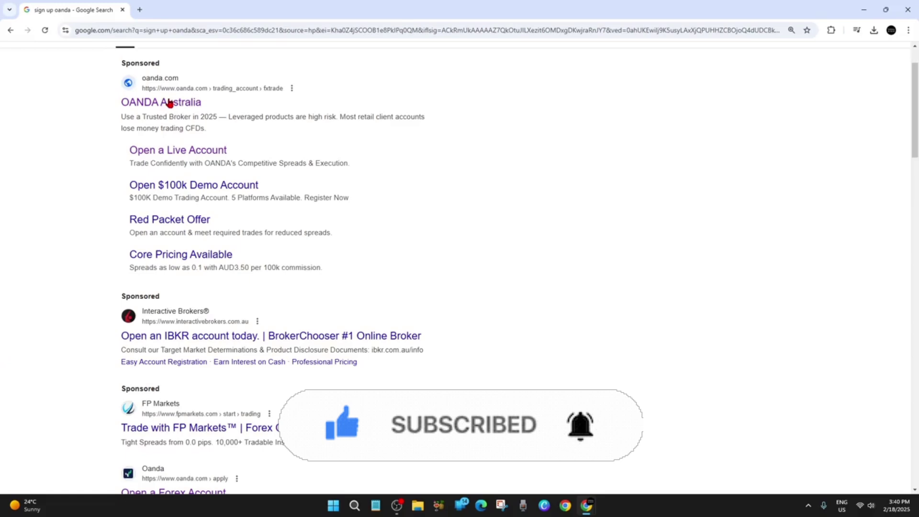
scroll(445, 260, down, 3)
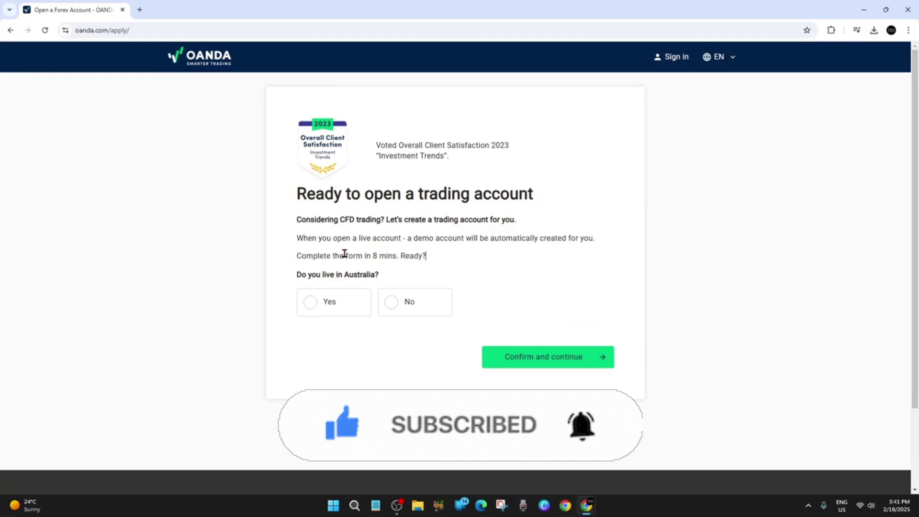
- Answer Yes to 'Do you live in Australia?' on the trading account page
drag(327, 256, 437, 257)
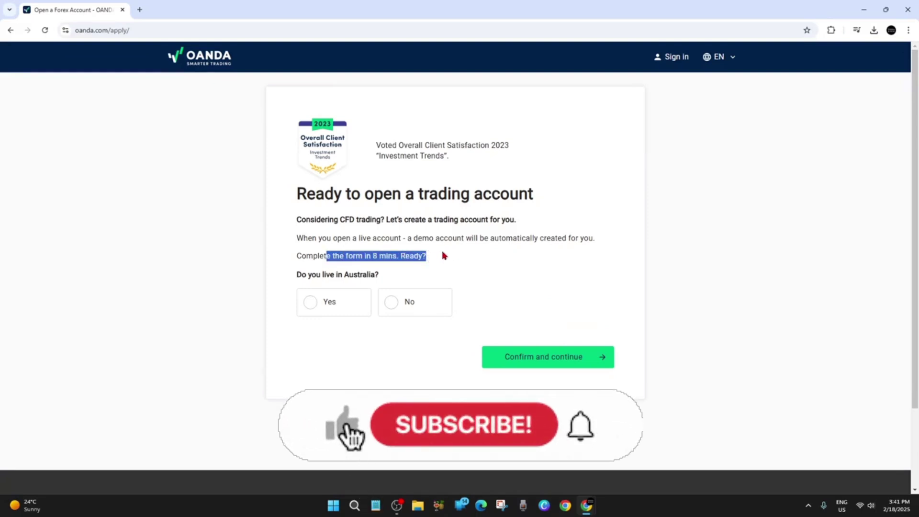
drag(308, 274, 369, 275)
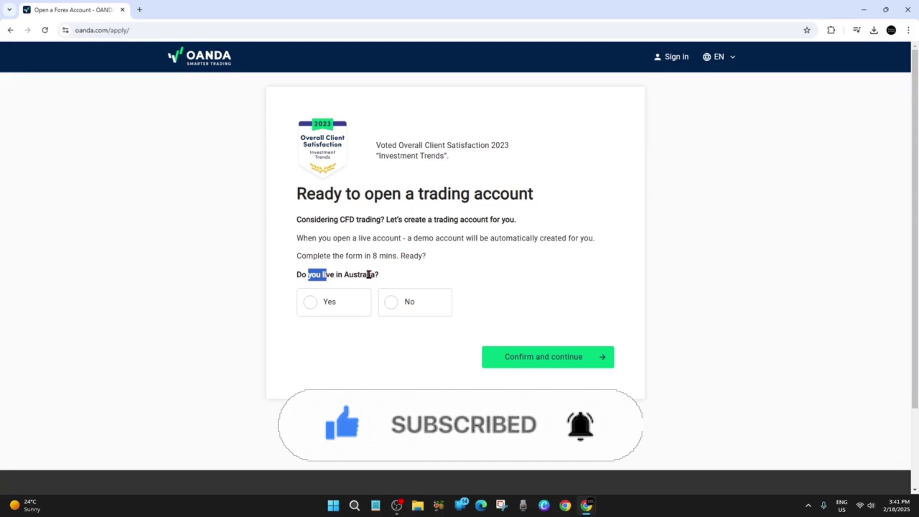
click(312, 302)
scroll(644, 282, down, 1)
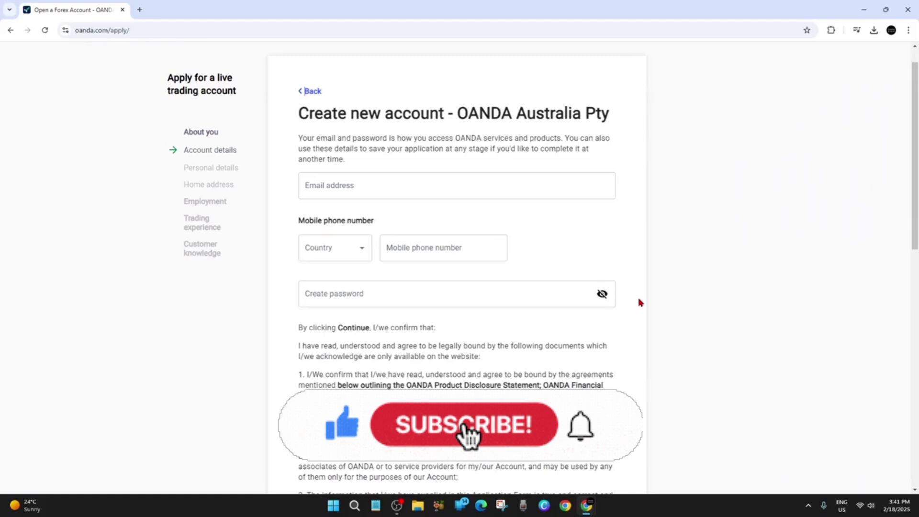
- Fill the e-mail with the saved address and choose AU (+61) as the phone country
scroll(671, 301, up, 1)
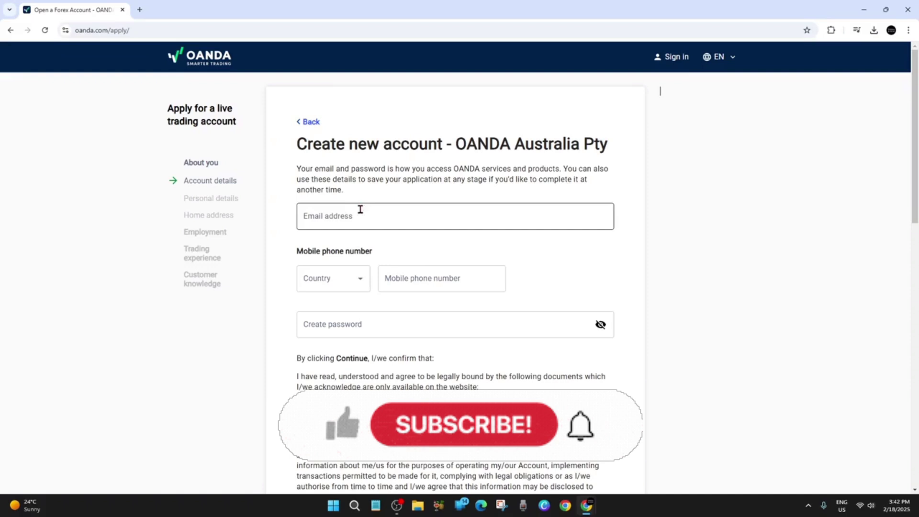
click(344, 210)
click(431, 261)
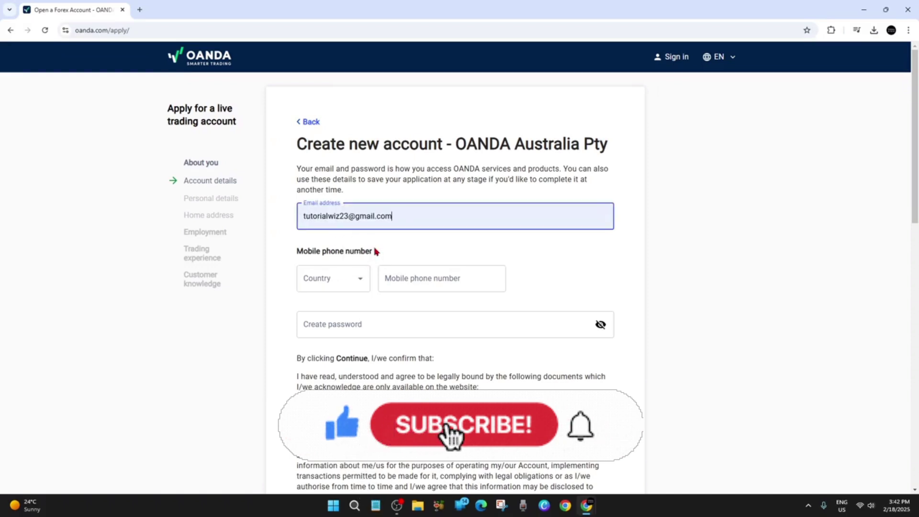
click(365, 283)
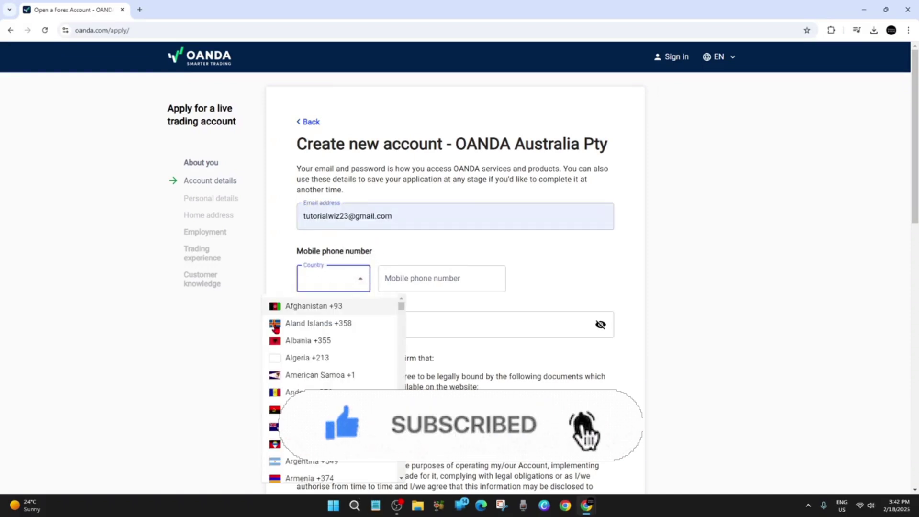
scroll(330, 387, down, 2)
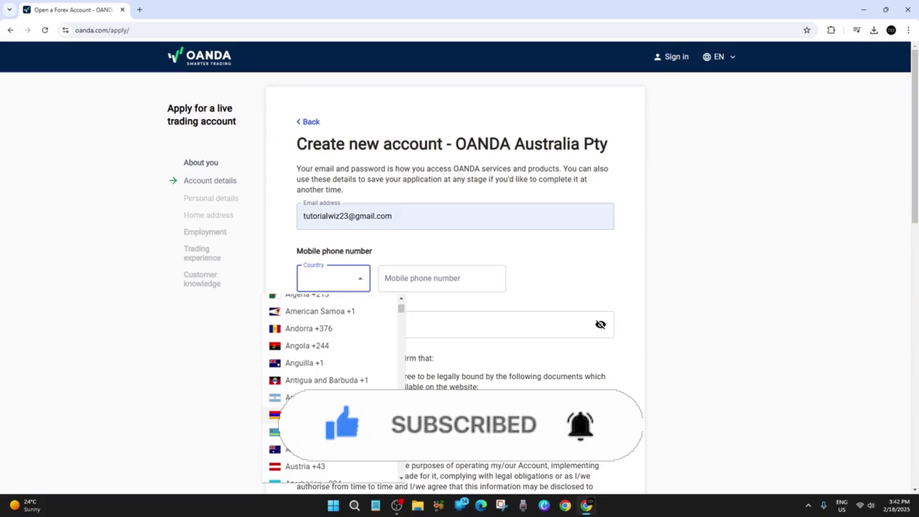
click(311, 450)
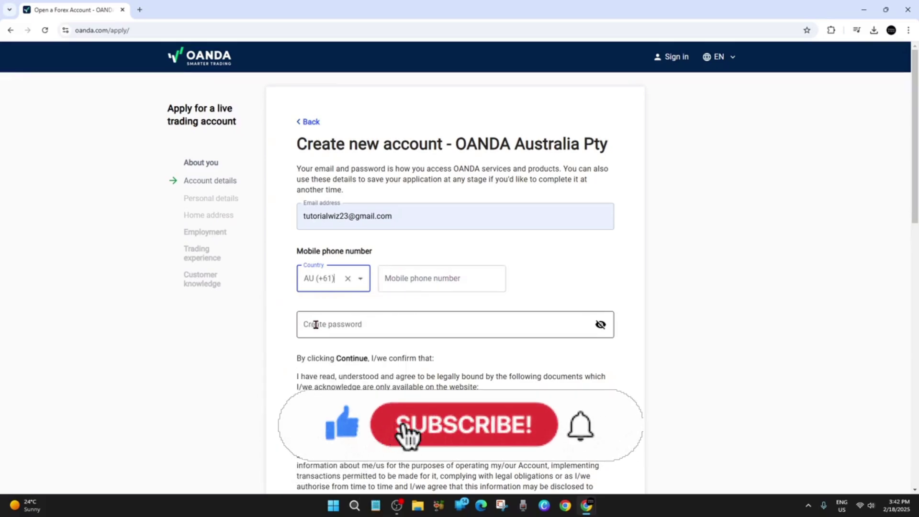
- Review the account details form and submit it with Confirm and continue
scroll(404, 349, down, 1)
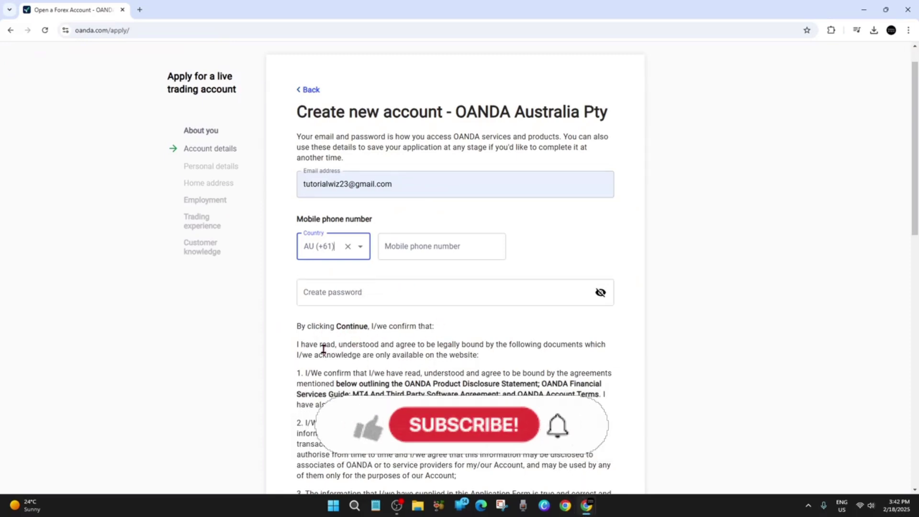
scroll(404, 384, up, 1)
scroll(642, 291, down, 10)
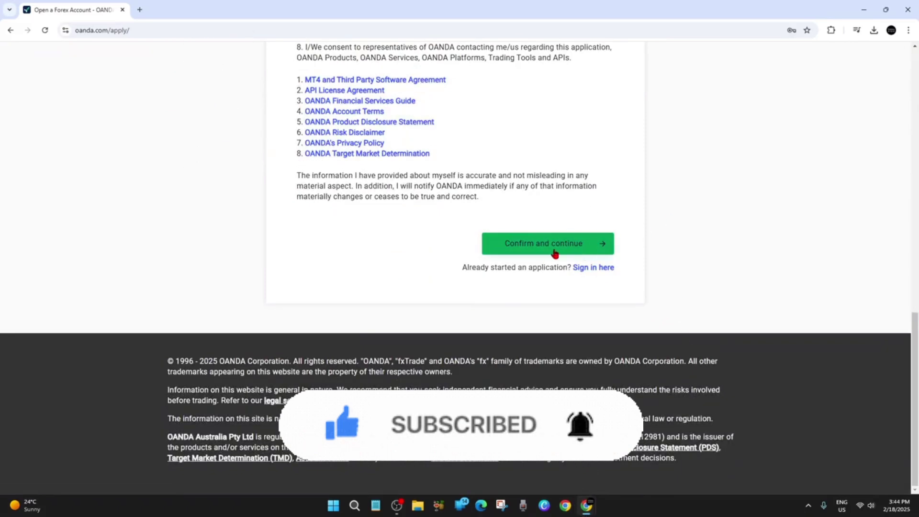
click(554, 253)
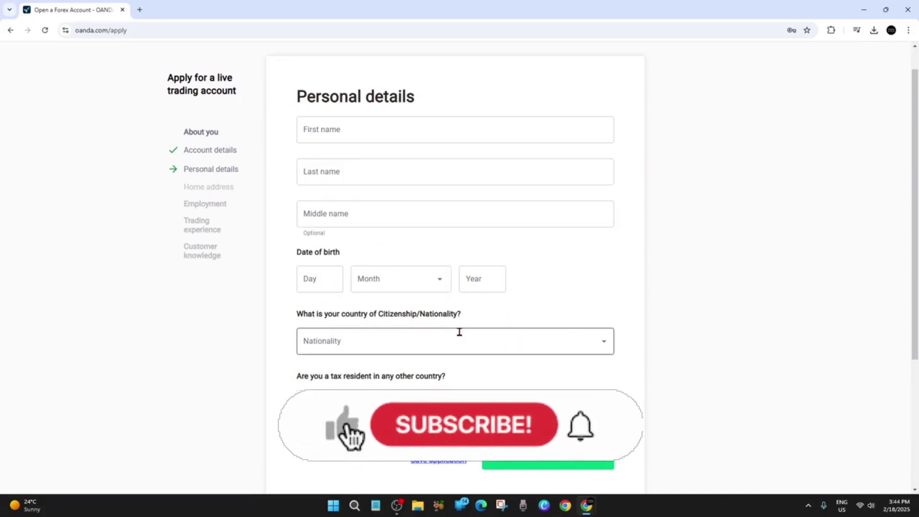
- Scroll through the Personal details form to review it
scroll(495, 336, down, 1)
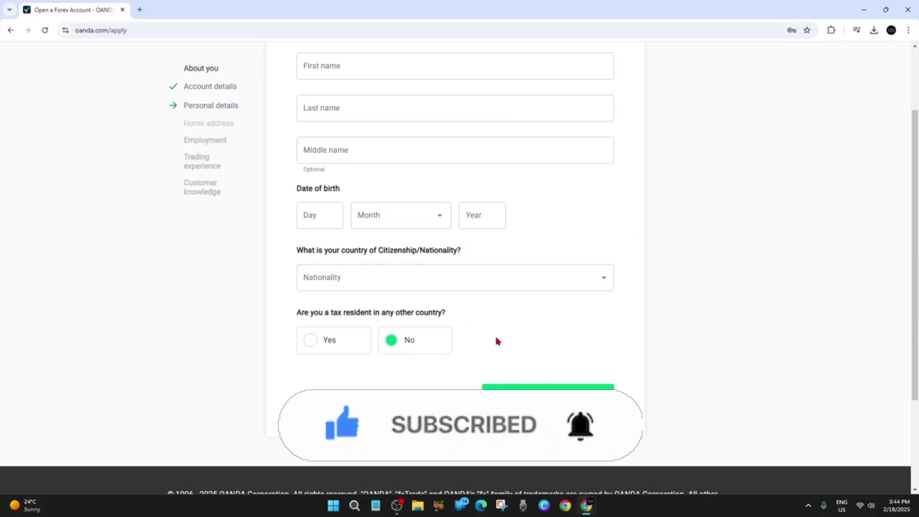
scroll(441, 314, up, 1)
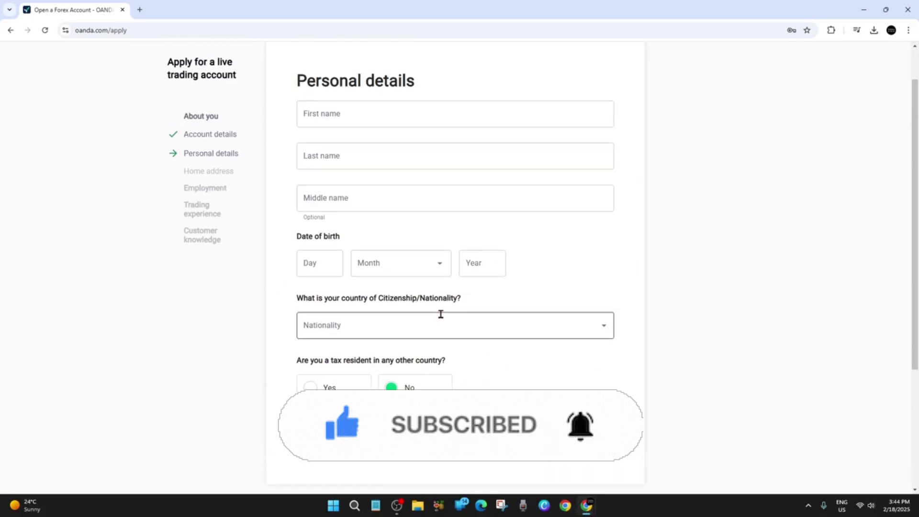
scroll(445, 338, down, 1)
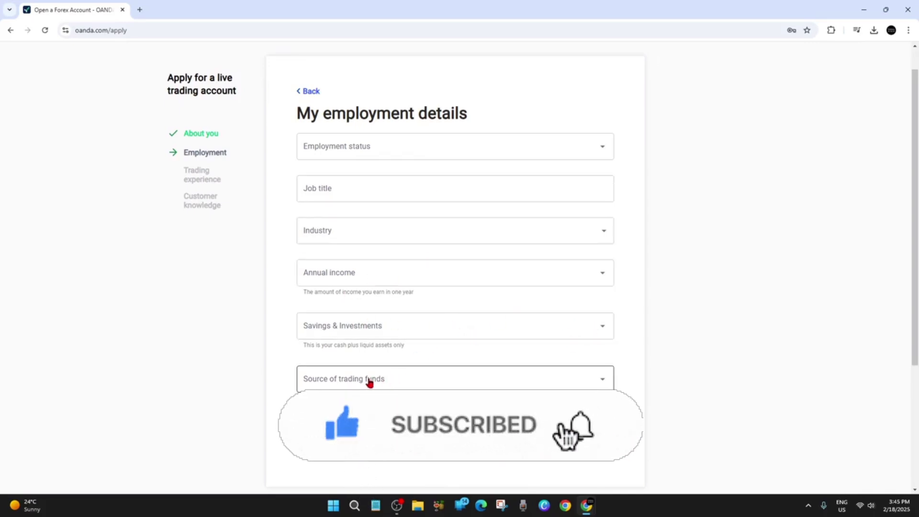
- Set employment status to Employed and enter 'Logisitics' as the job title
click(409, 154)
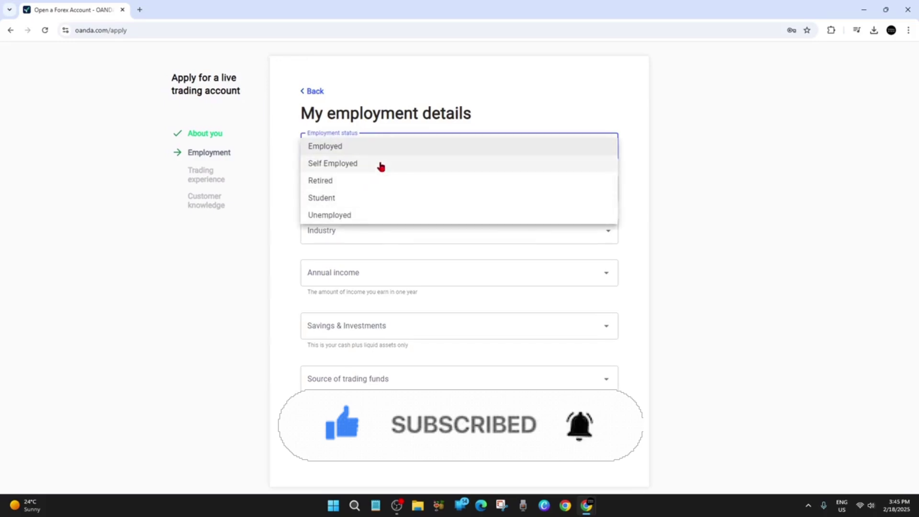
click(411, 147)
click(380, 194)
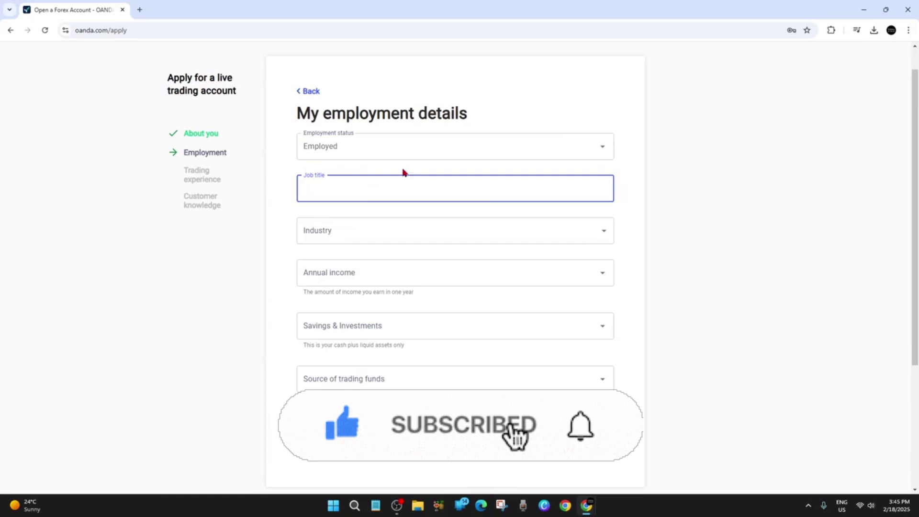
text(Logisitics)
click(396, 240)
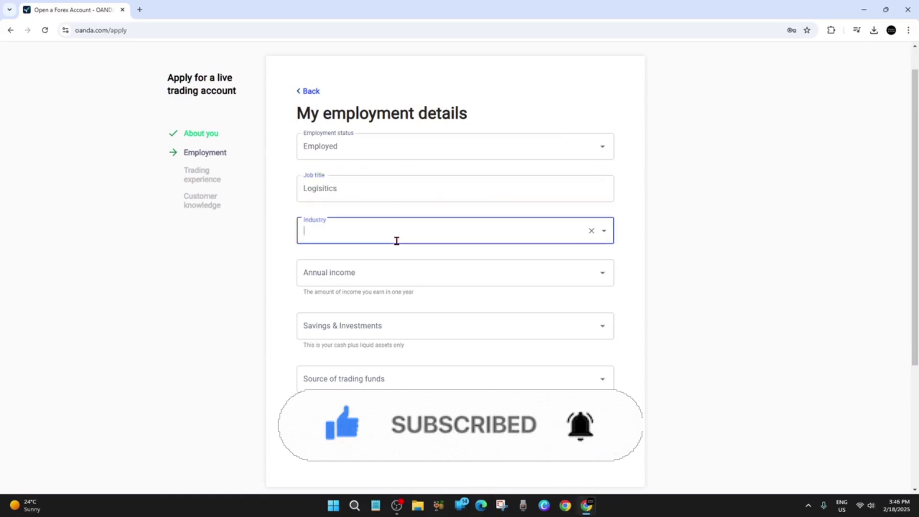
click(659, 192)
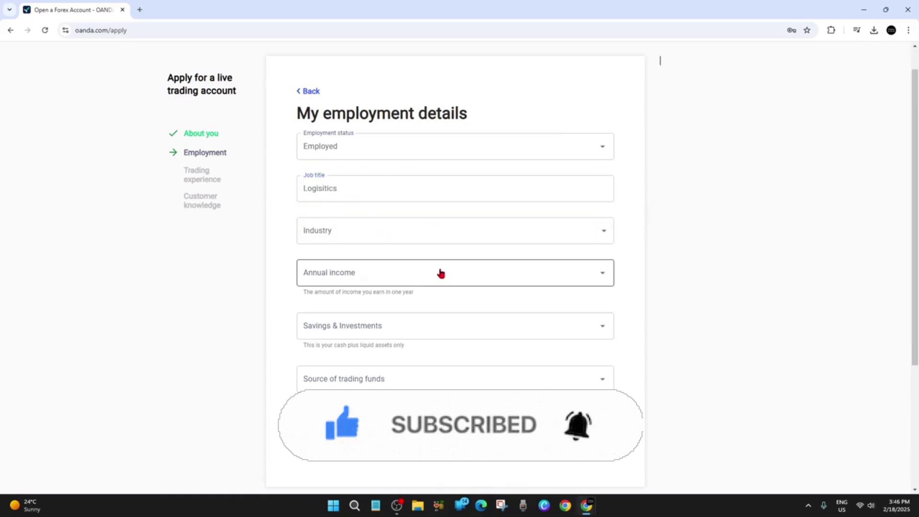
- Set annual income and savings/investments both to $50,001 - $100,000
click(331, 285)
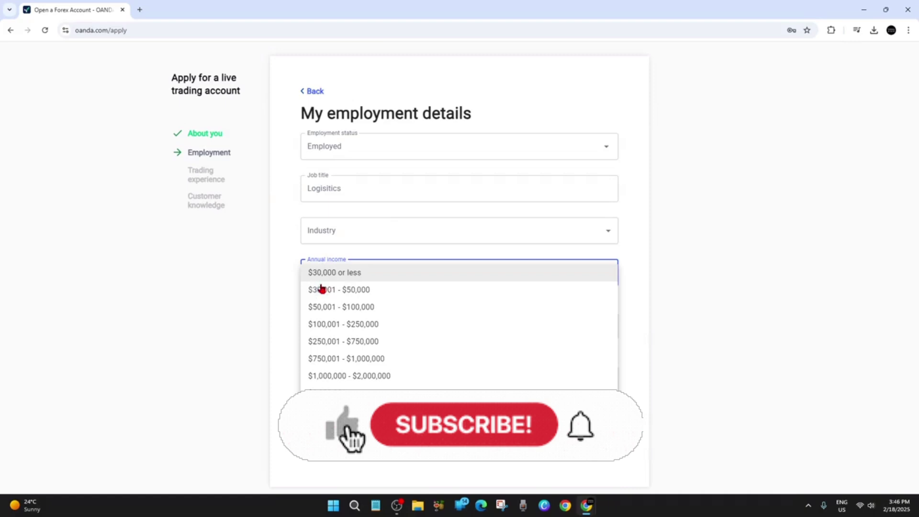
click(403, 309)
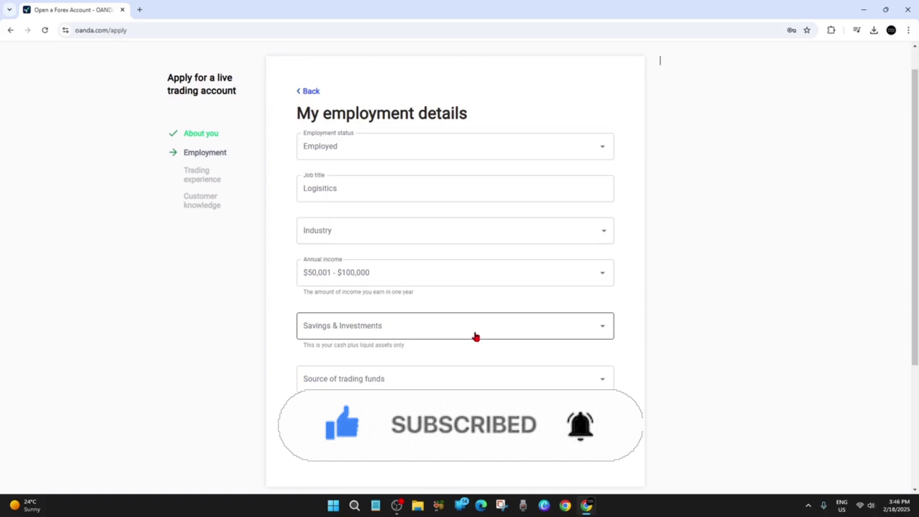
click(349, 335)
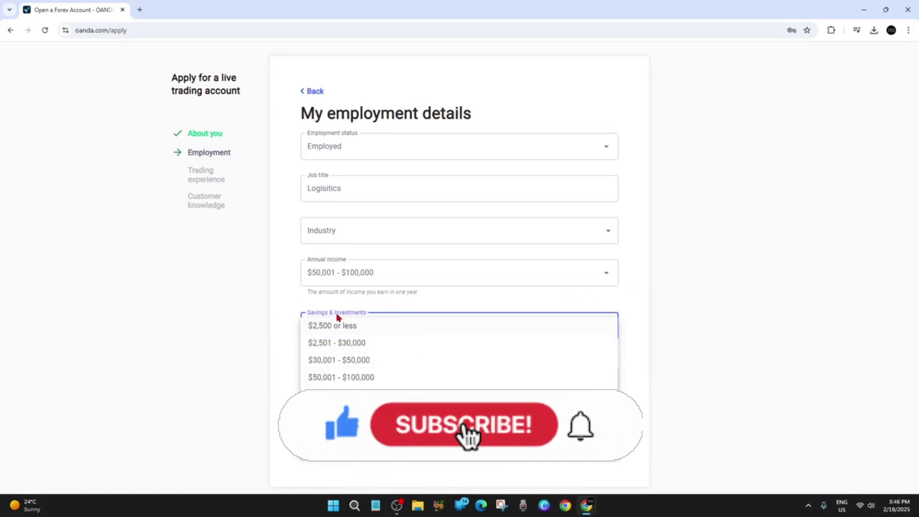
click(386, 381)
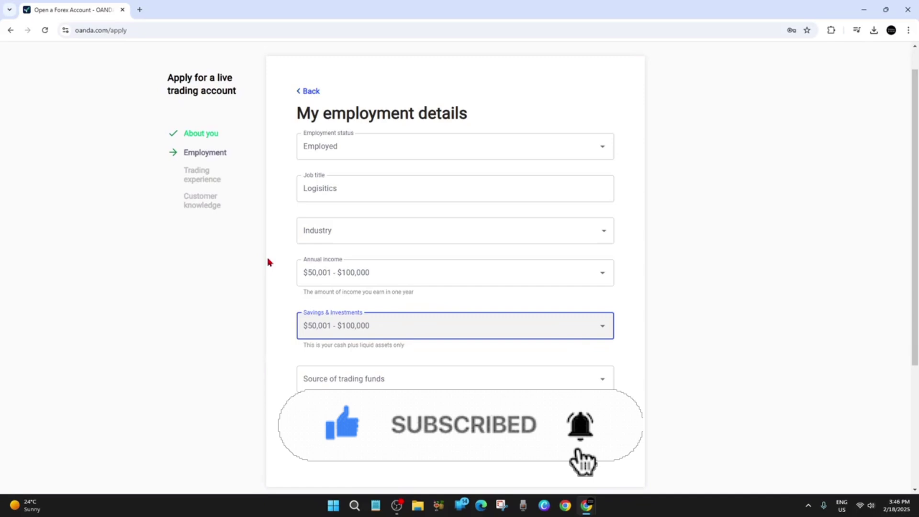
- Choose Employment Income as the source of trading funds and submit the employment details
click(452, 381)
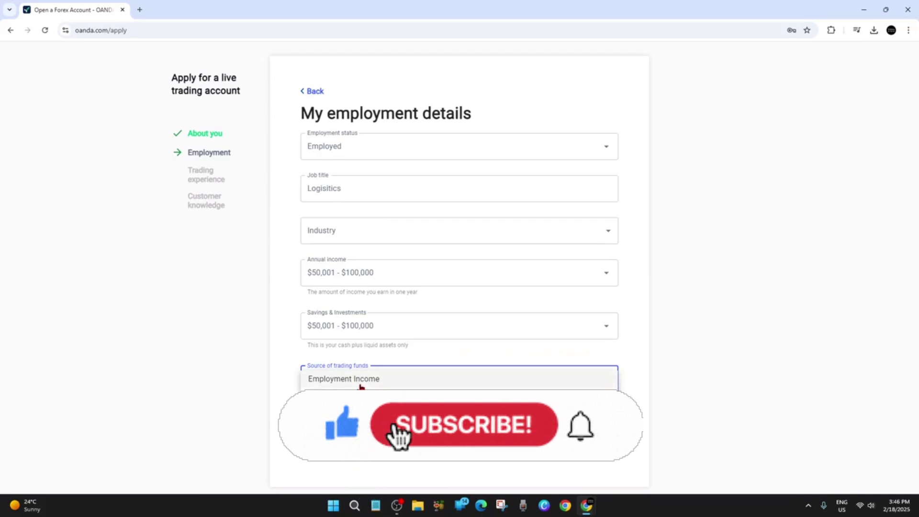
click(390, 382)
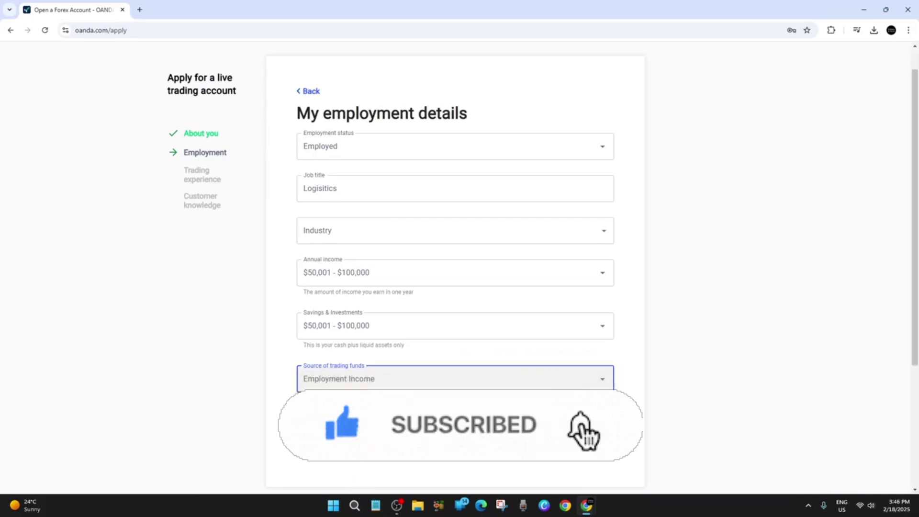
click(548, 452)
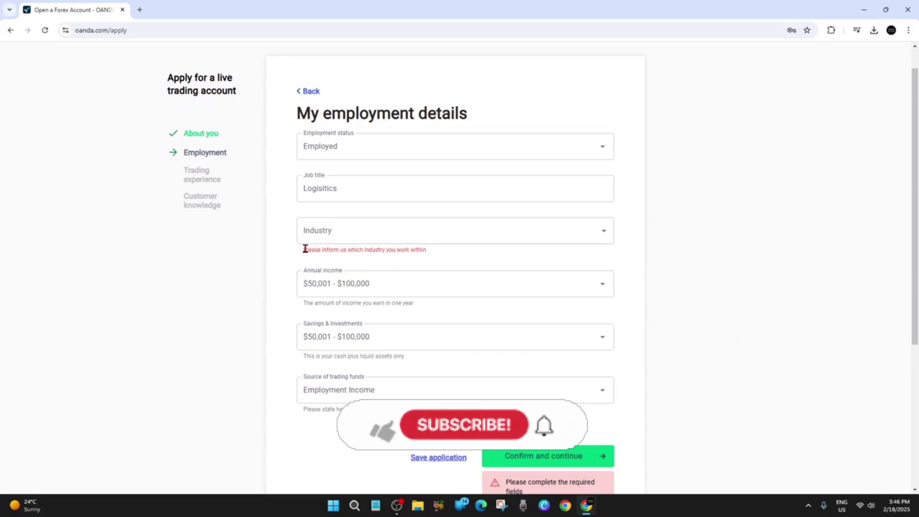
scroll(691, 426, down, 1)
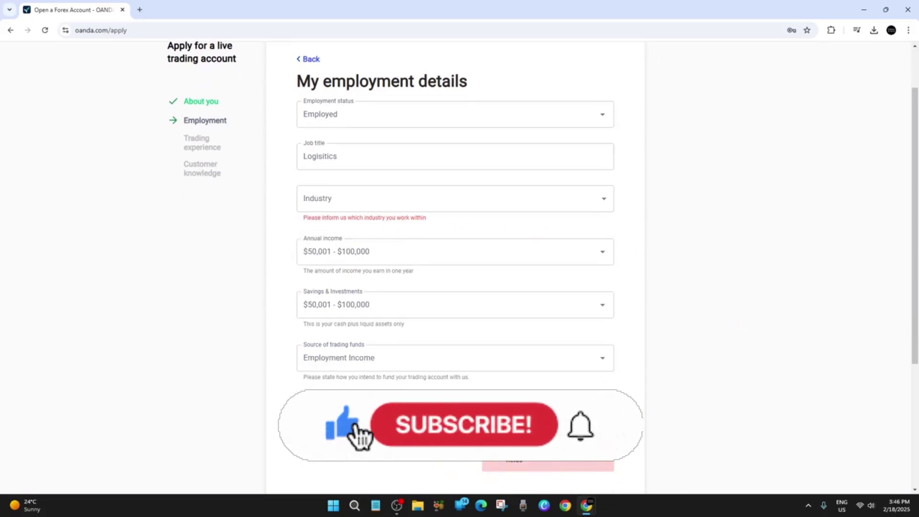
- Select Transport/Logistics as the industry
click(344, 201)
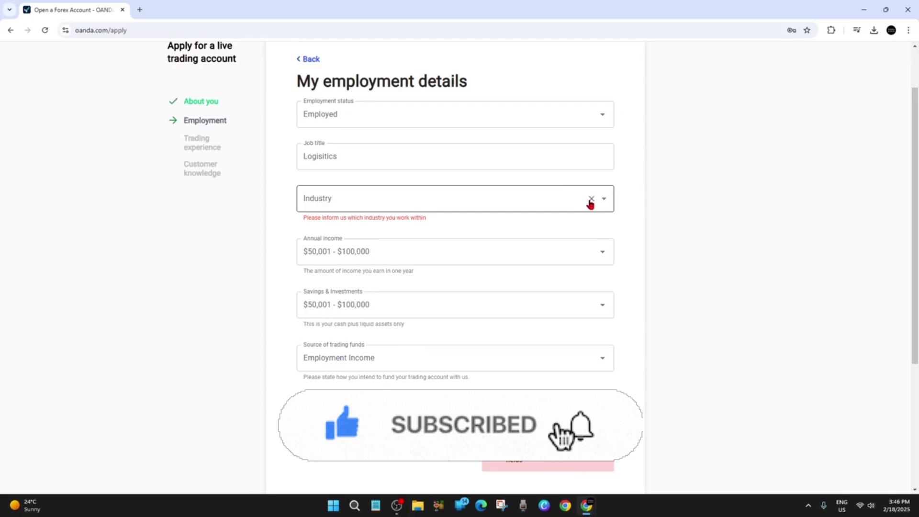
click(387, 200)
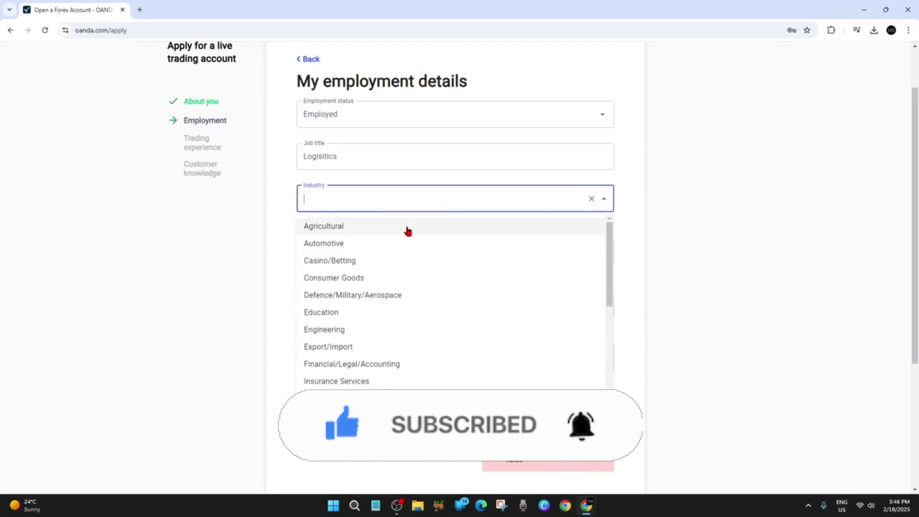
scroll(441, 318, down, 1)
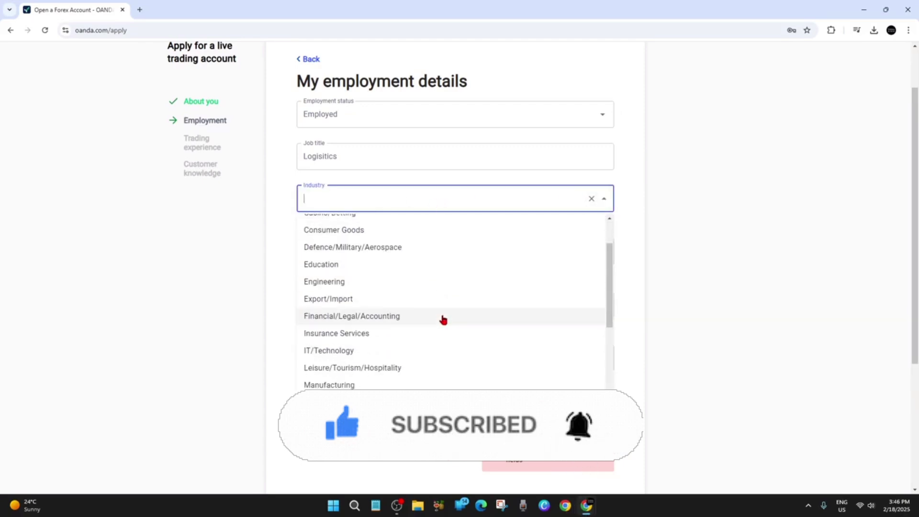
scroll(470, 328, down, 2)
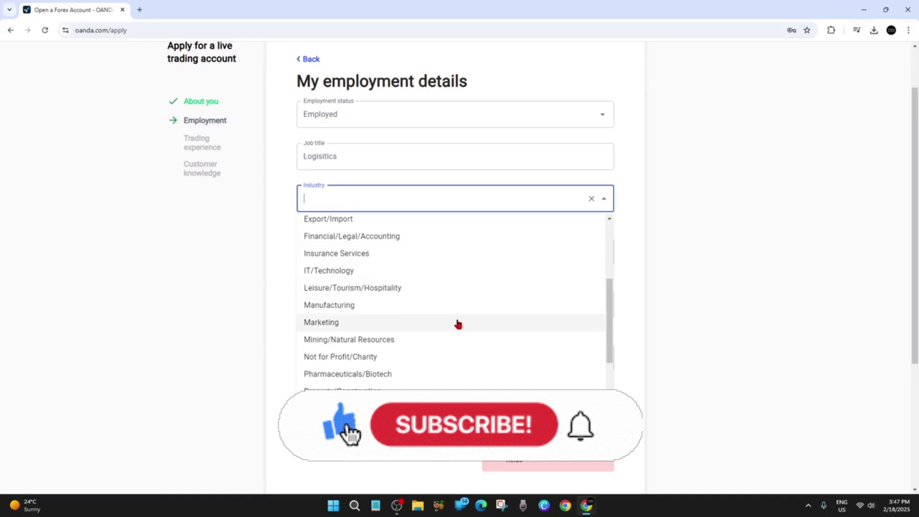
scroll(431, 313, down, 3)
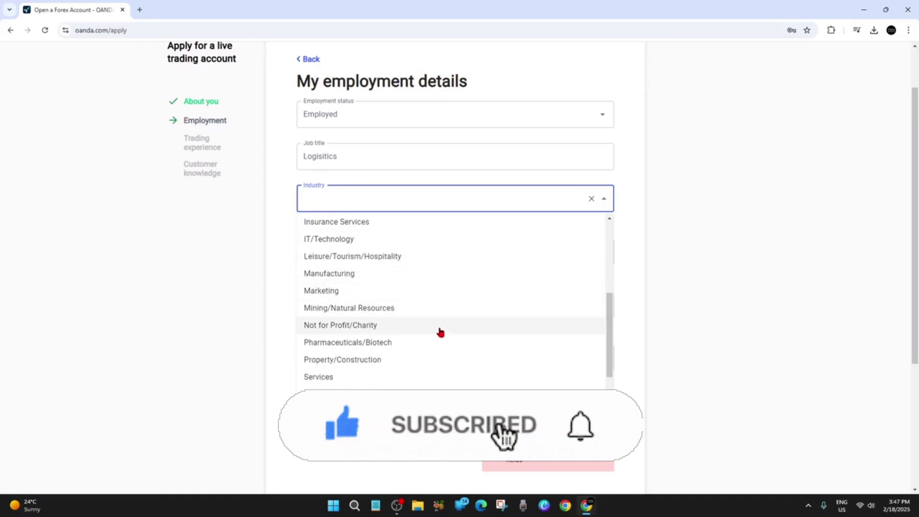
click(431, 372)
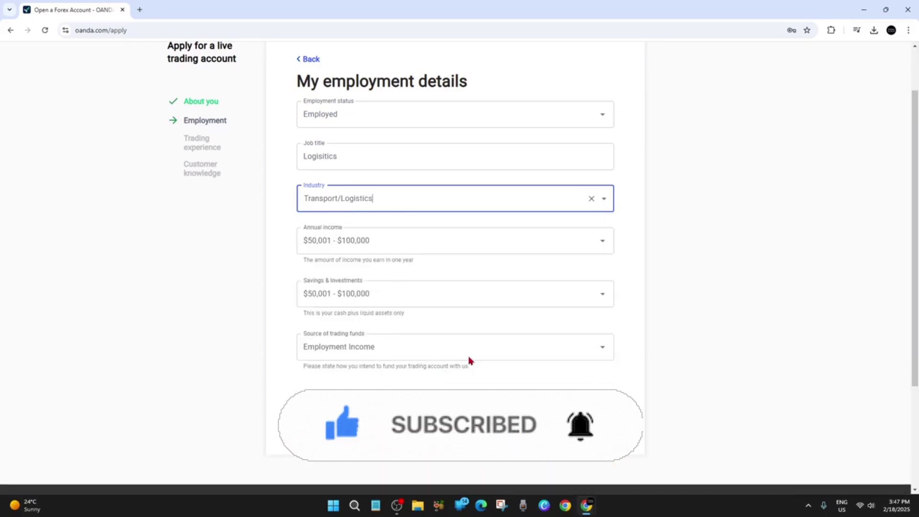
click(646, 417)
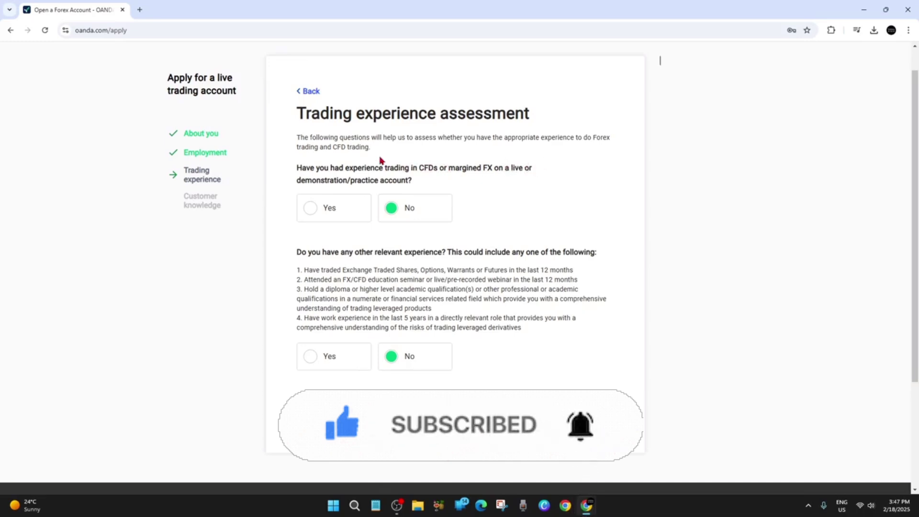
- Answer Yes to prior CFD or margined FX trading and submit the trading experience answers
click(311, 208)
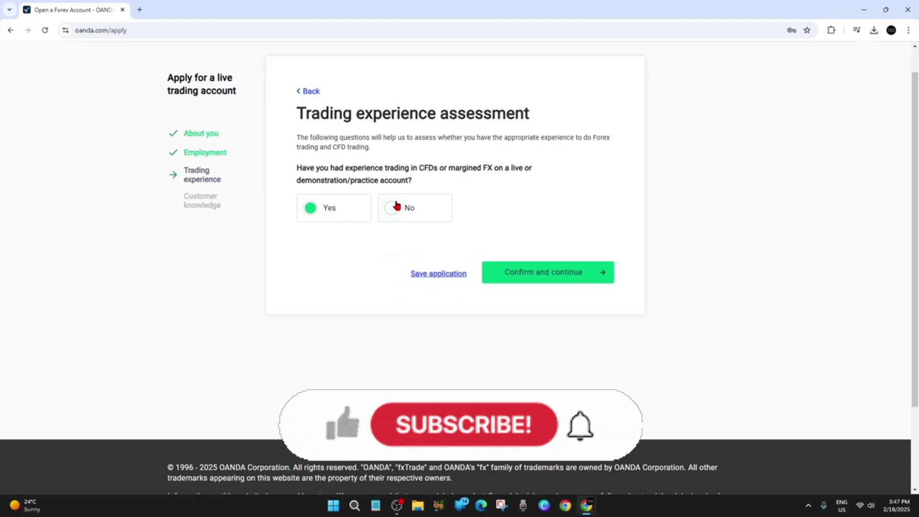
click(391, 210)
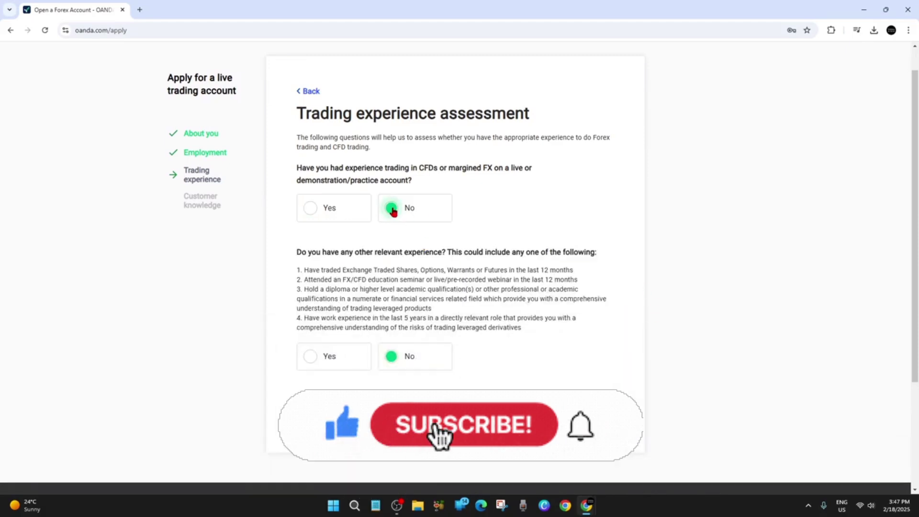
drag(340, 252, 430, 252)
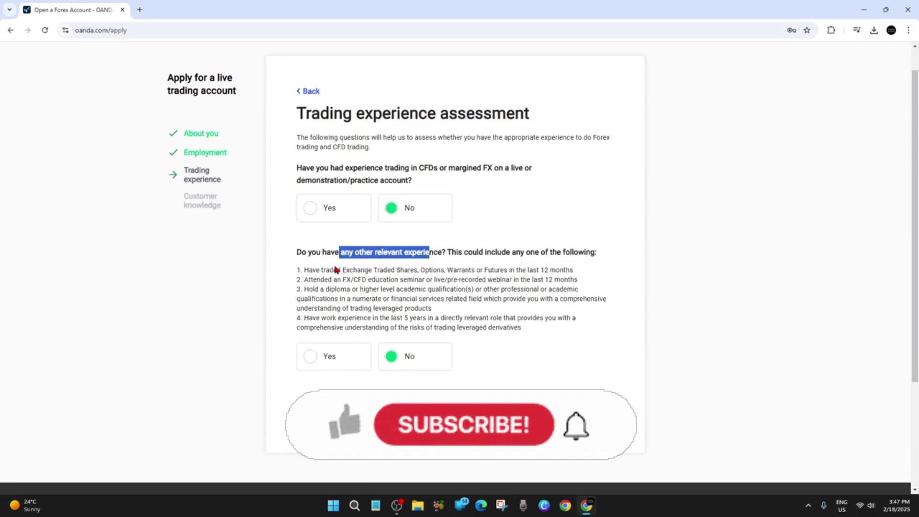
double_click(354, 279)
click(331, 307)
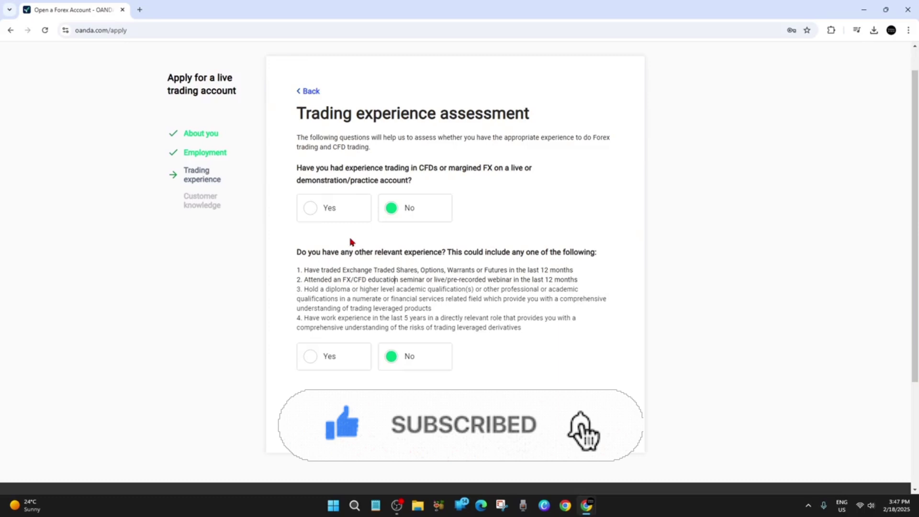
click(312, 207)
click(539, 273)
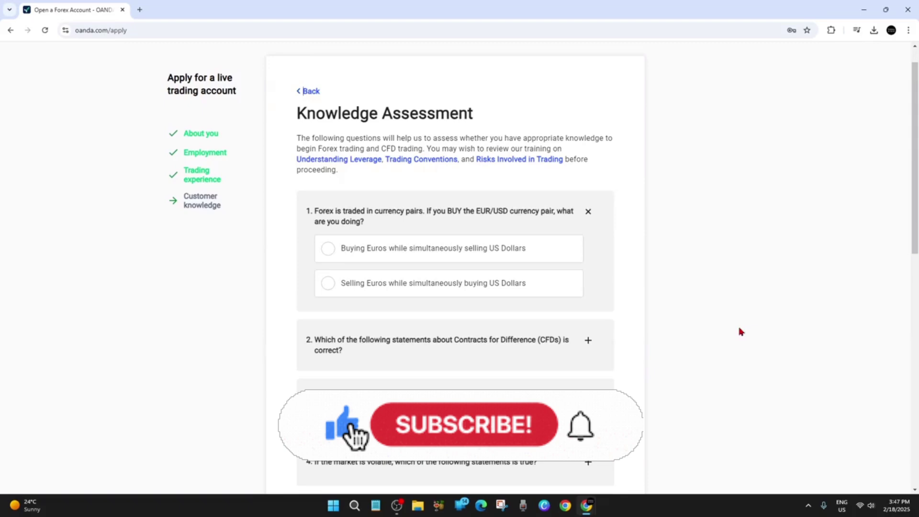
- Scroll through the Knowledge Assessment questions and submit them with Confirm and continue
scroll(742, 259, down, 4)
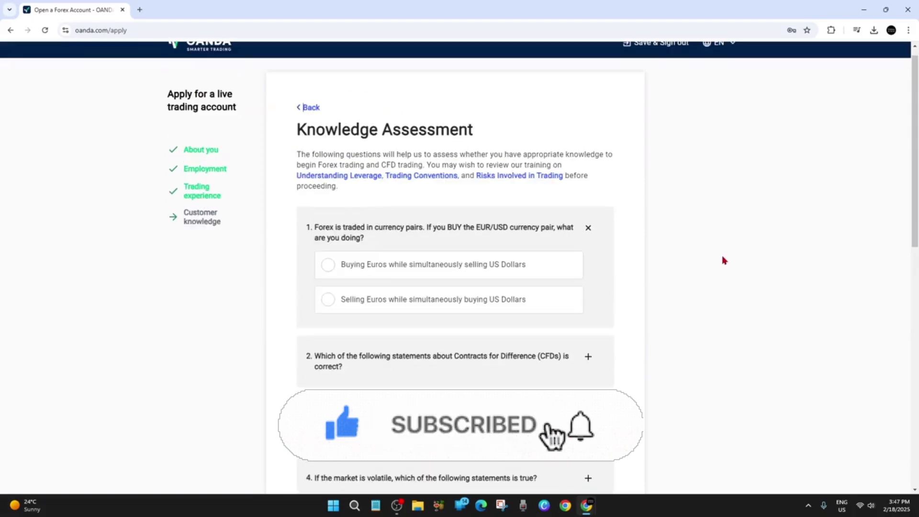
scroll(735, 282, up, 4)
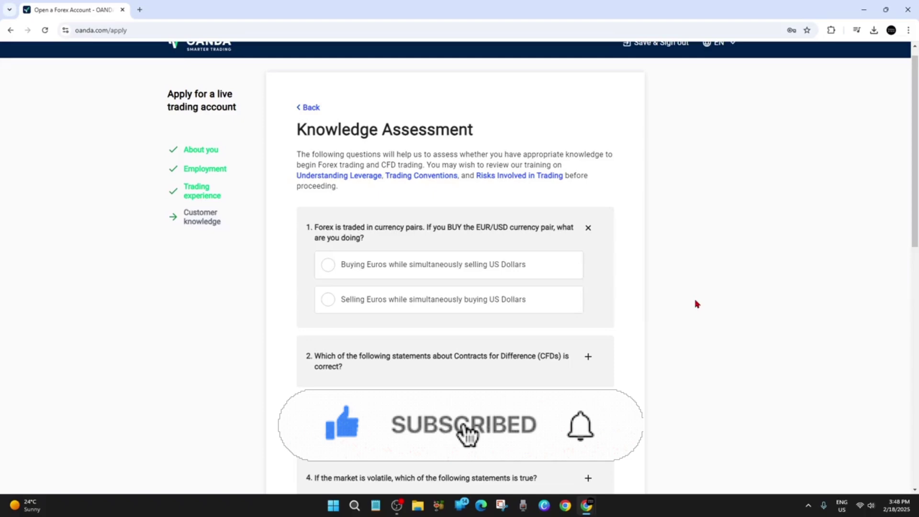
scroll(509, 273, down, 9)
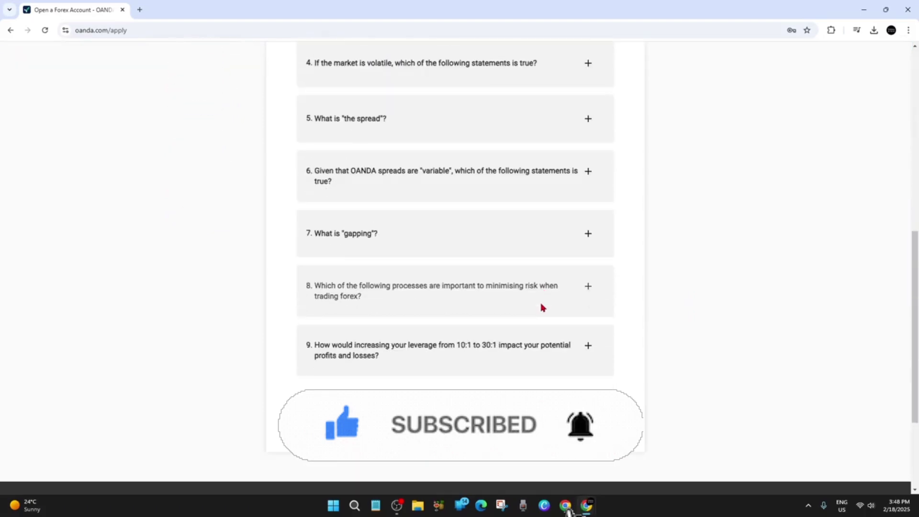
scroll(728, 204, up, 9)
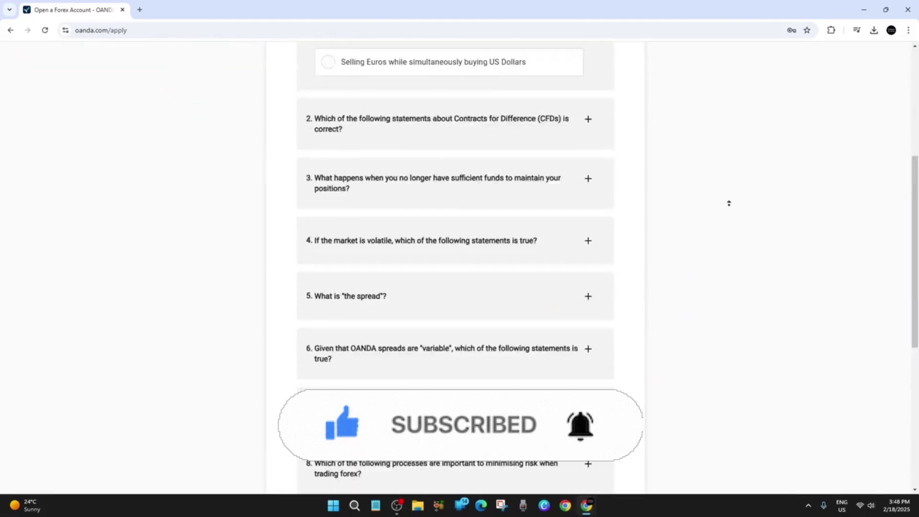
scroll(783, 275, down, 5)
scroll(784, 274, down, 5)
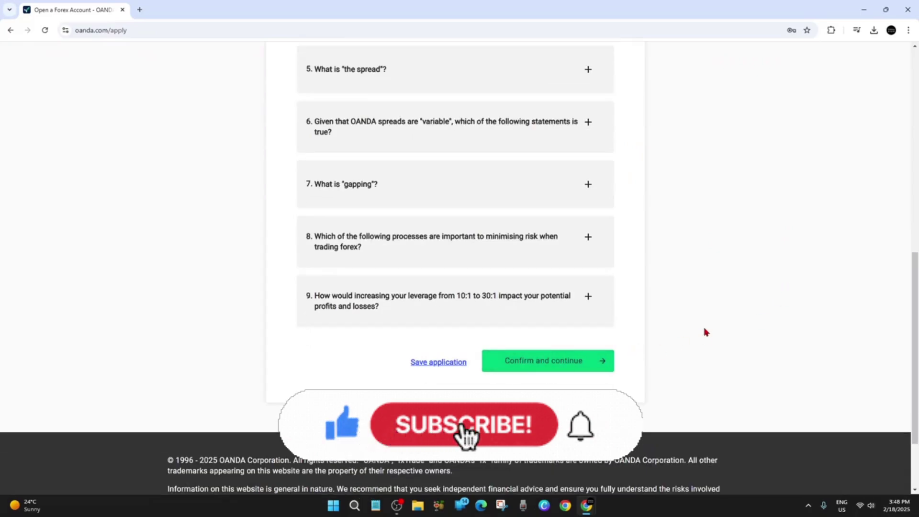
click(548, 360)
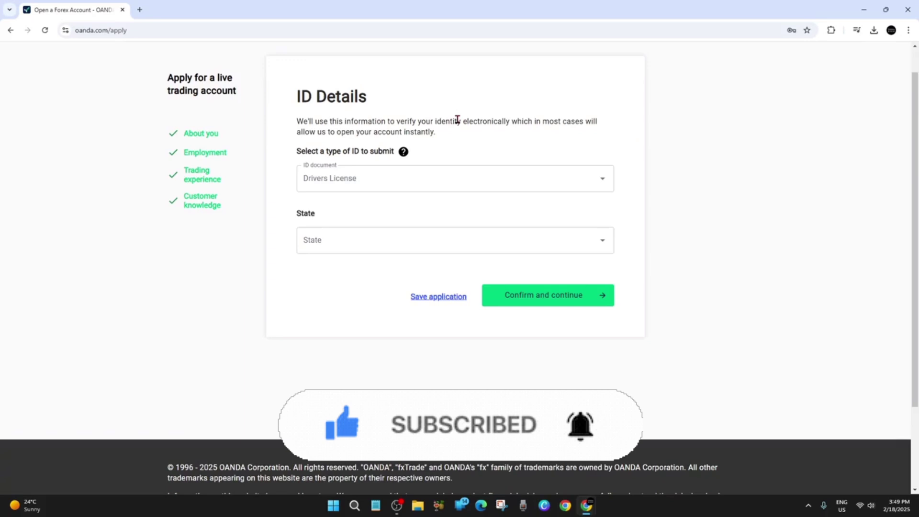
- Keep Drivers License as the ID document type and attempt to continue
drag(441, 120, 512, 126)
click(507, 123)
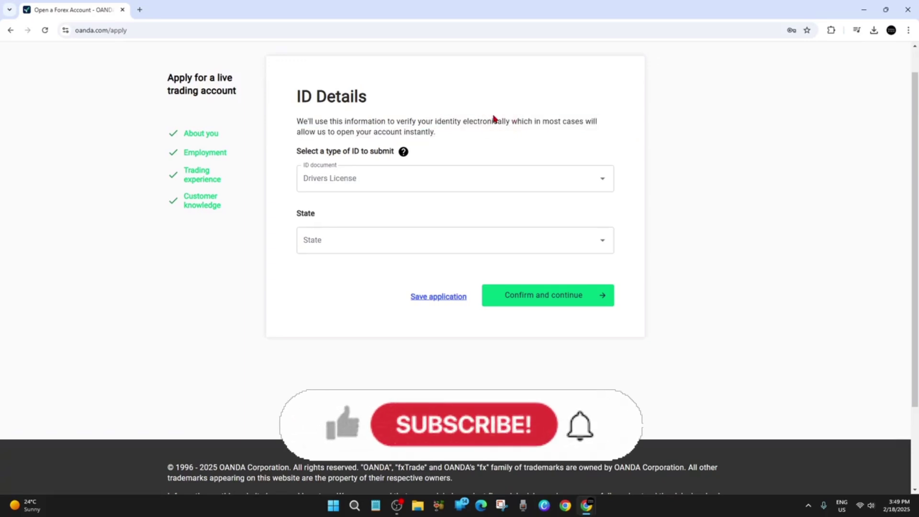
drag(310, 132, 441, 137)
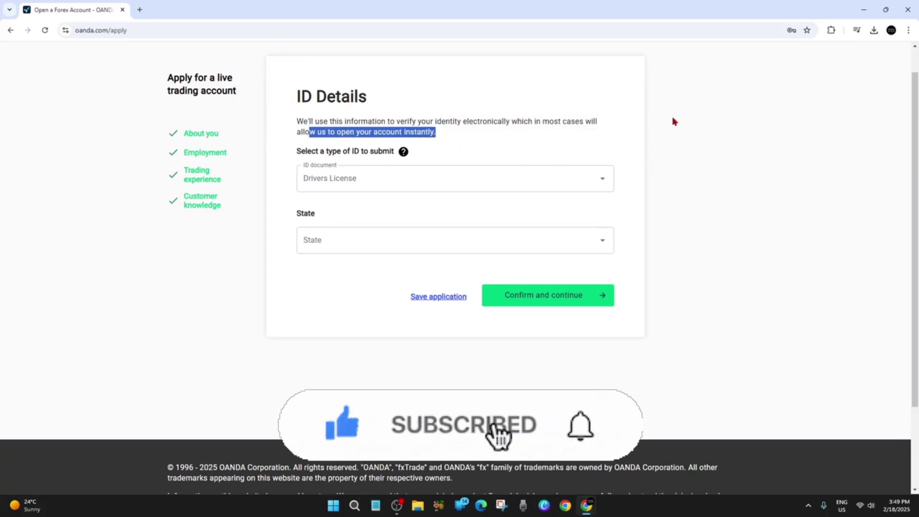
click(397, 185)
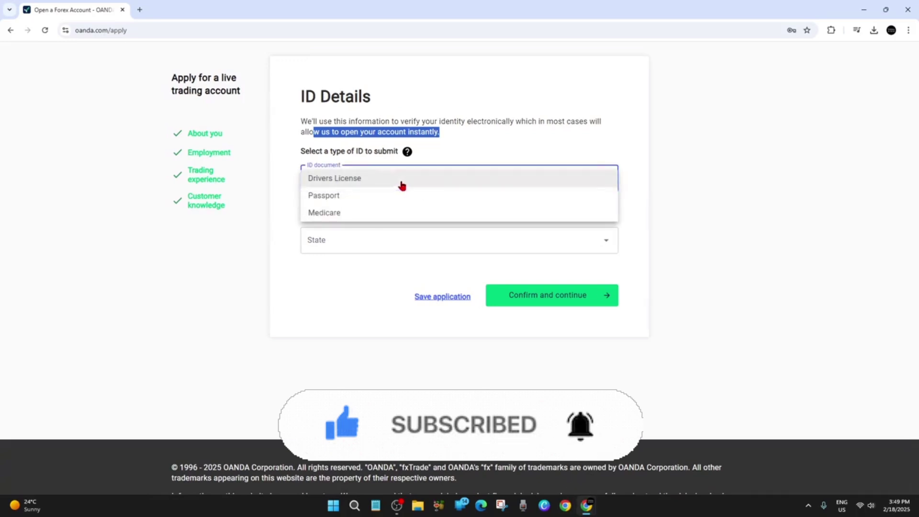
click(700, 168)
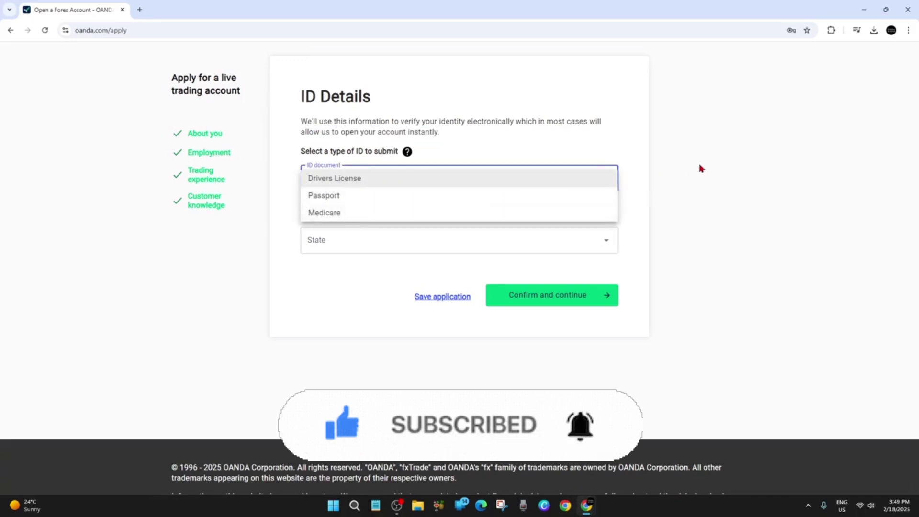
click(675, 238)
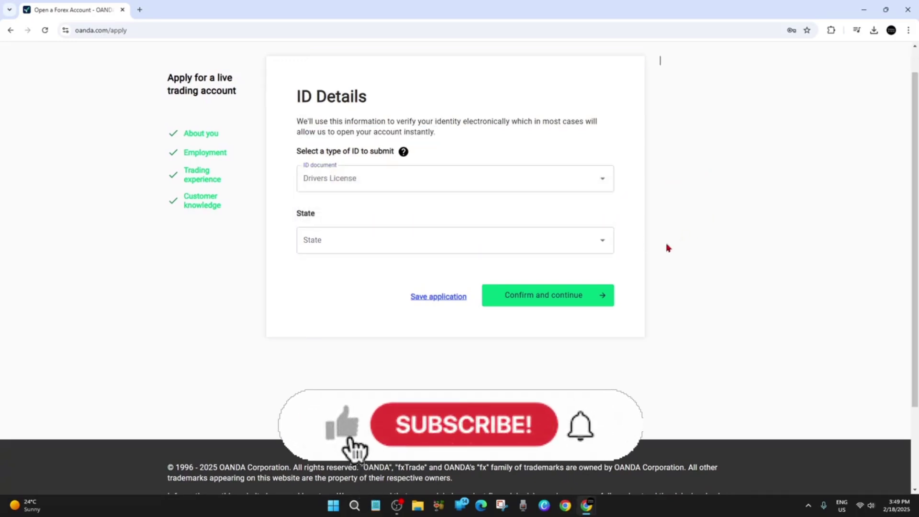
click(570, 305)
- Choose South Australia as the license's state
click(423, 248)
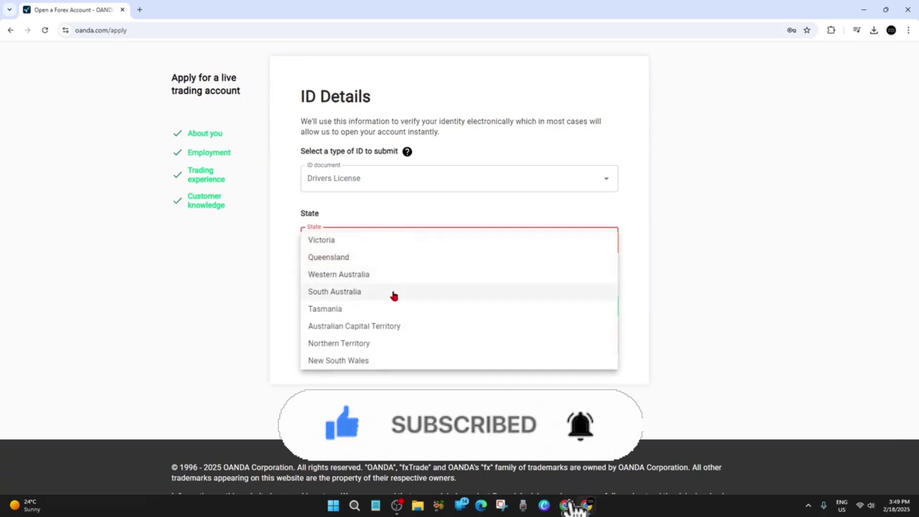
click(394, 291)
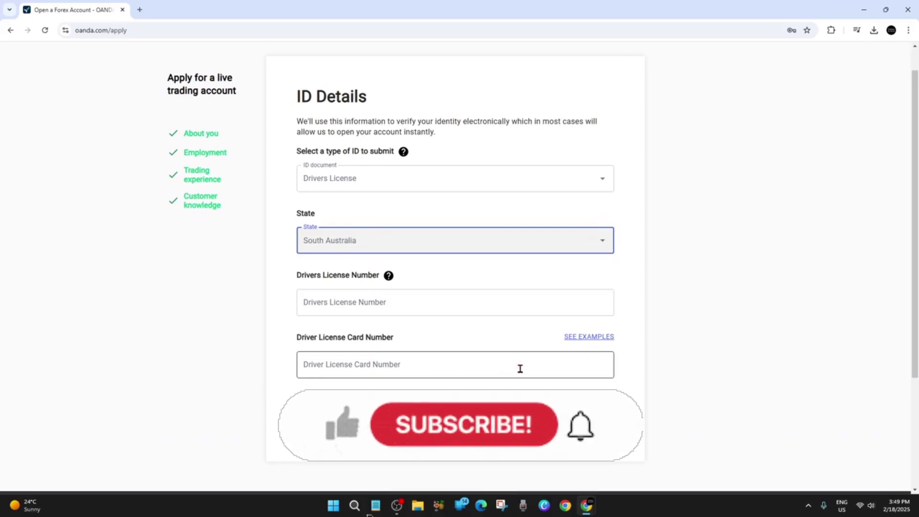
scroll(611, 366, down, 1)
scroll(708, 318, up, 2)
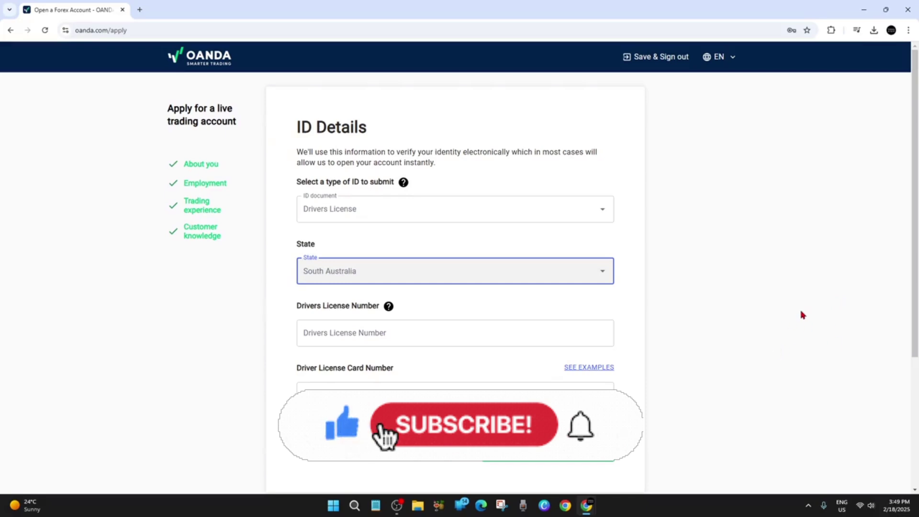
click(755, 302)
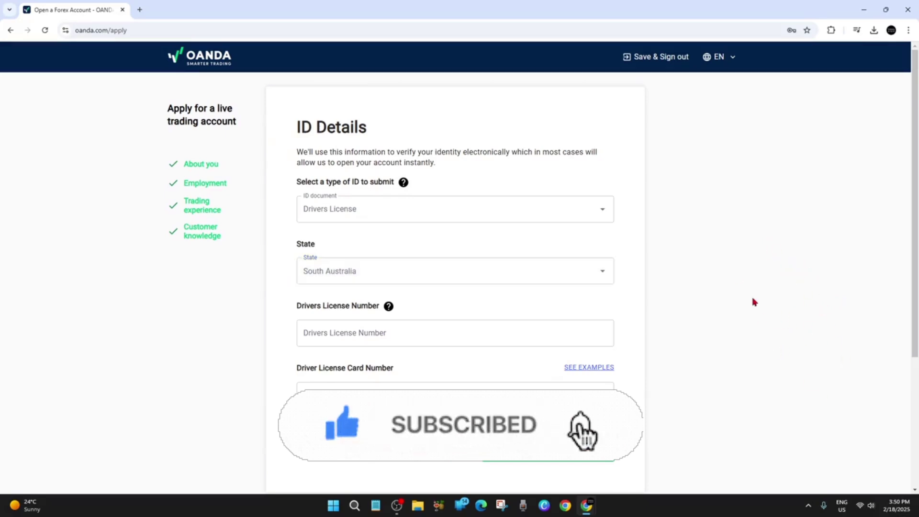